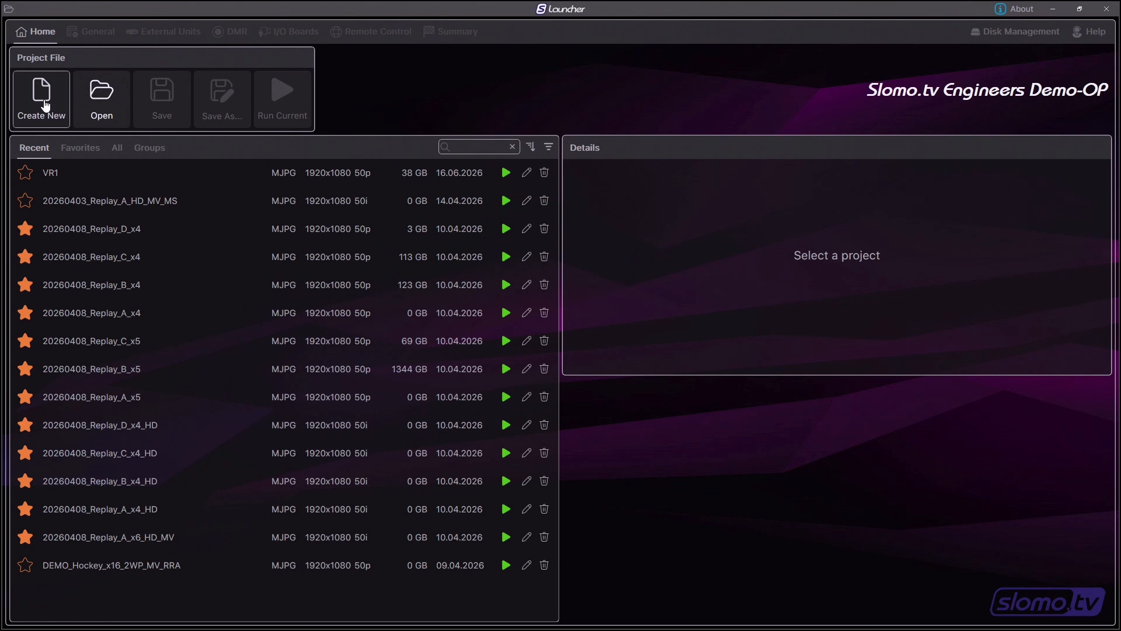
Create a new project in Referee working mode and name it VR2.
{"action": "left_click", "coordinate": [46, 106]}
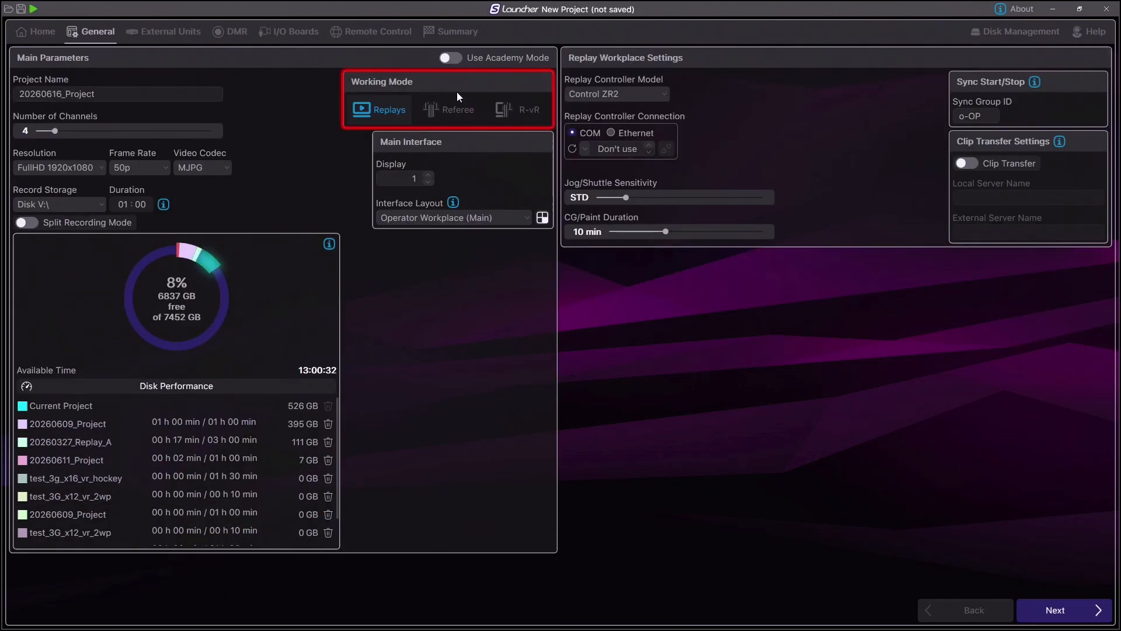
{"action": "left_click", "coordinate": [453, 111]}
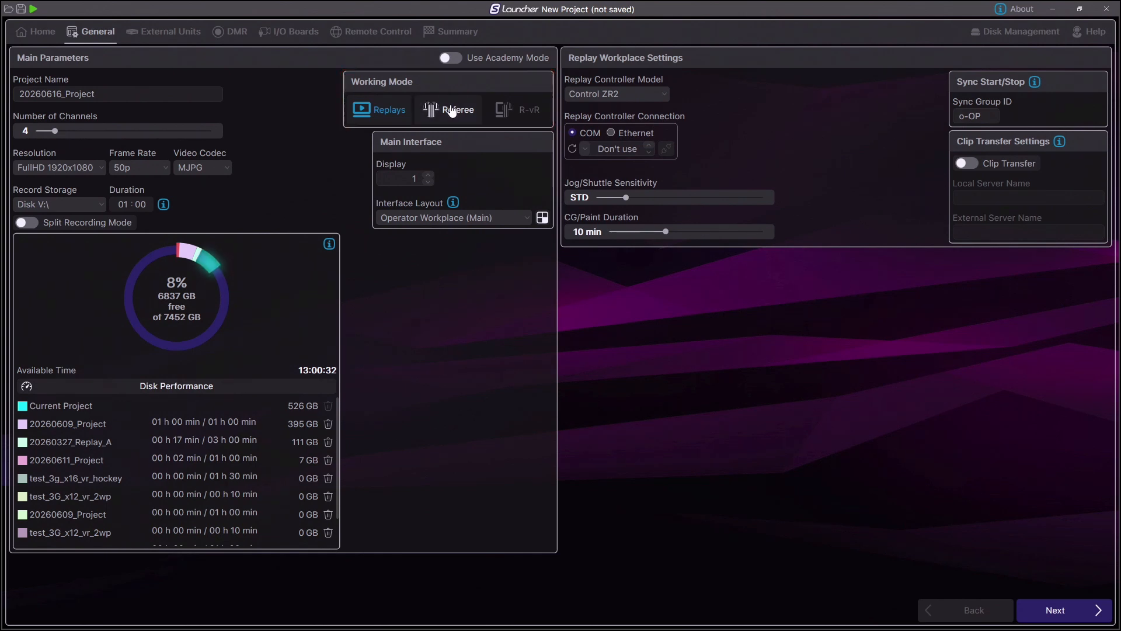
{"action": "double_click", "coordinate": [132, 96]}
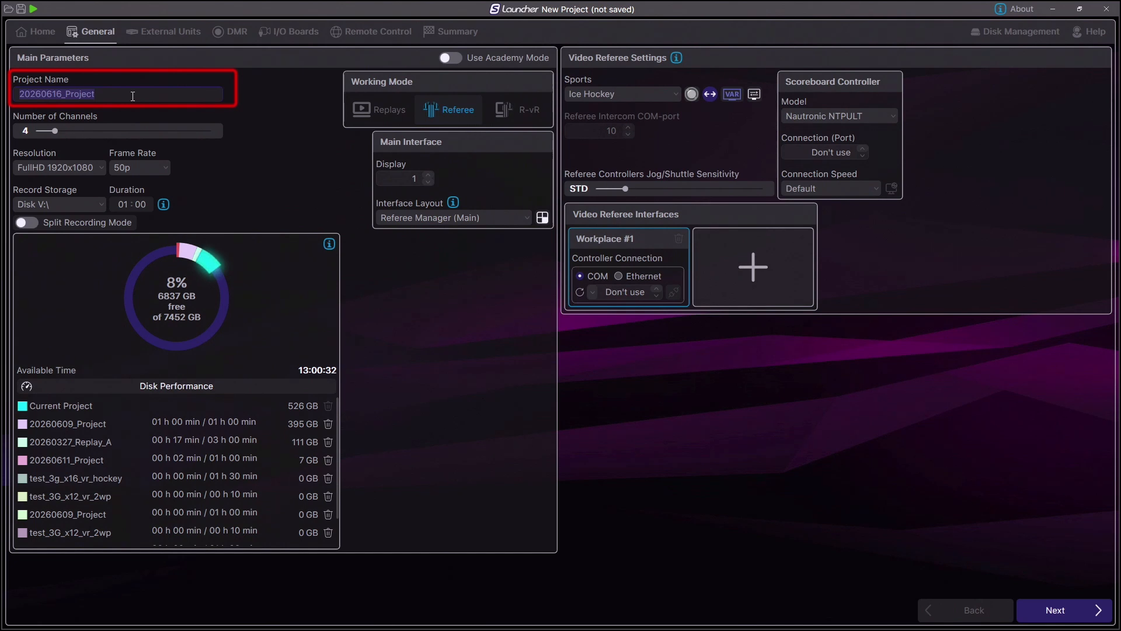
{"action": "type", "text": "VR2"}
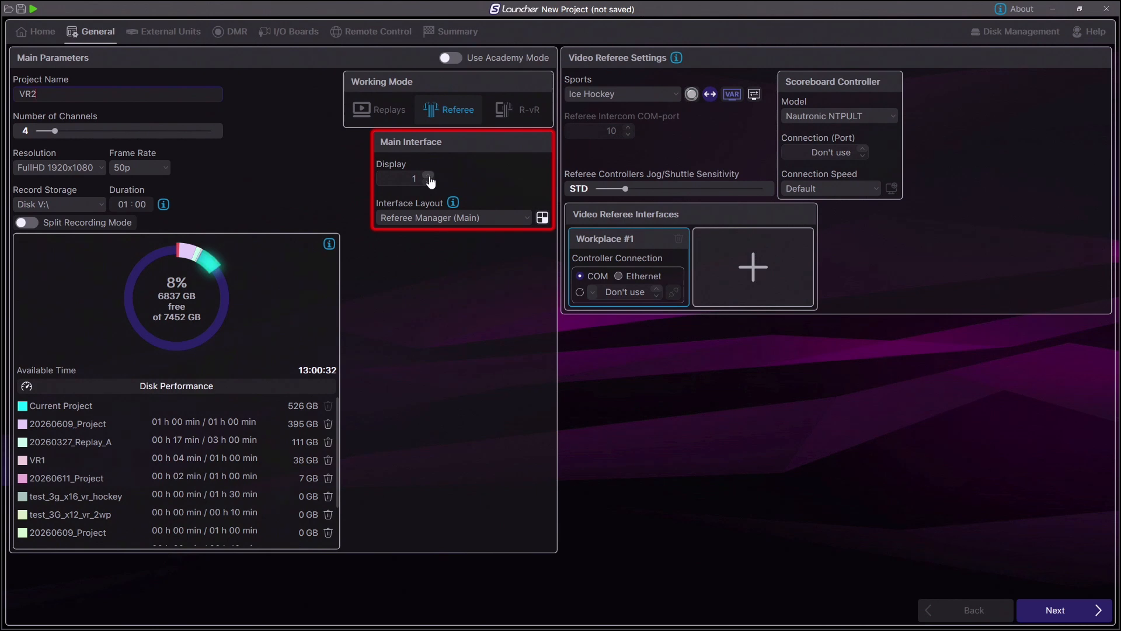
Auto-arrange the four camera channels in the main interface's channel layout and save the layout.
{"action": "left_click", "coordinate": [542, 218]}
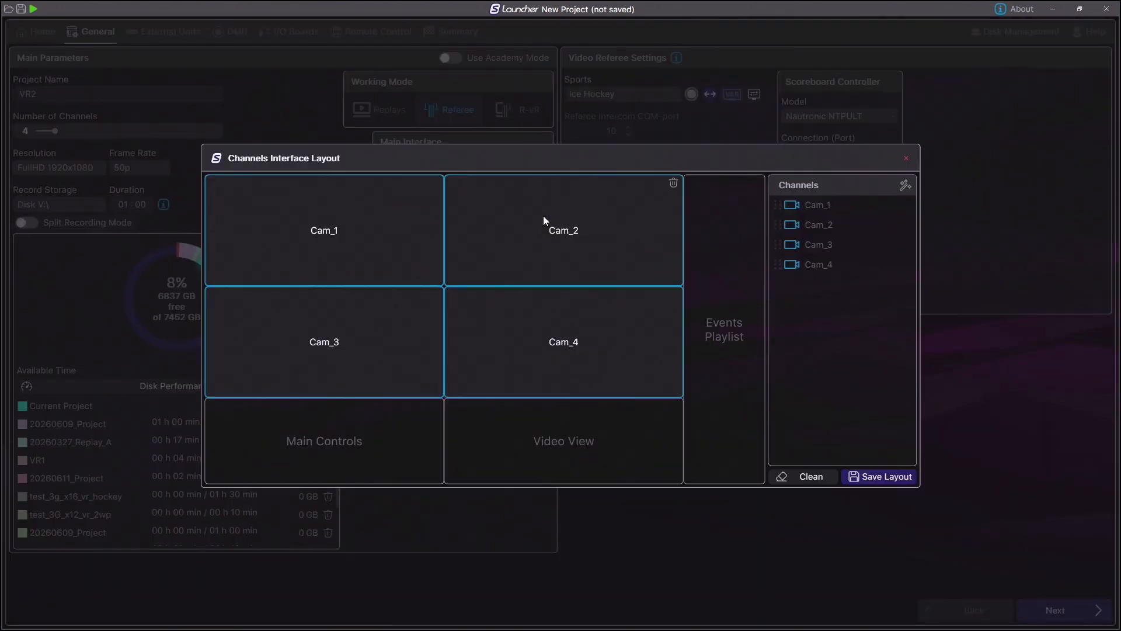
{"action": "left_click", "coordinate": [904, 188]}
{"action": "left_click", "coordinate": [824, 233]}
{"action": "left_click", "coordinate": [870, 476]}
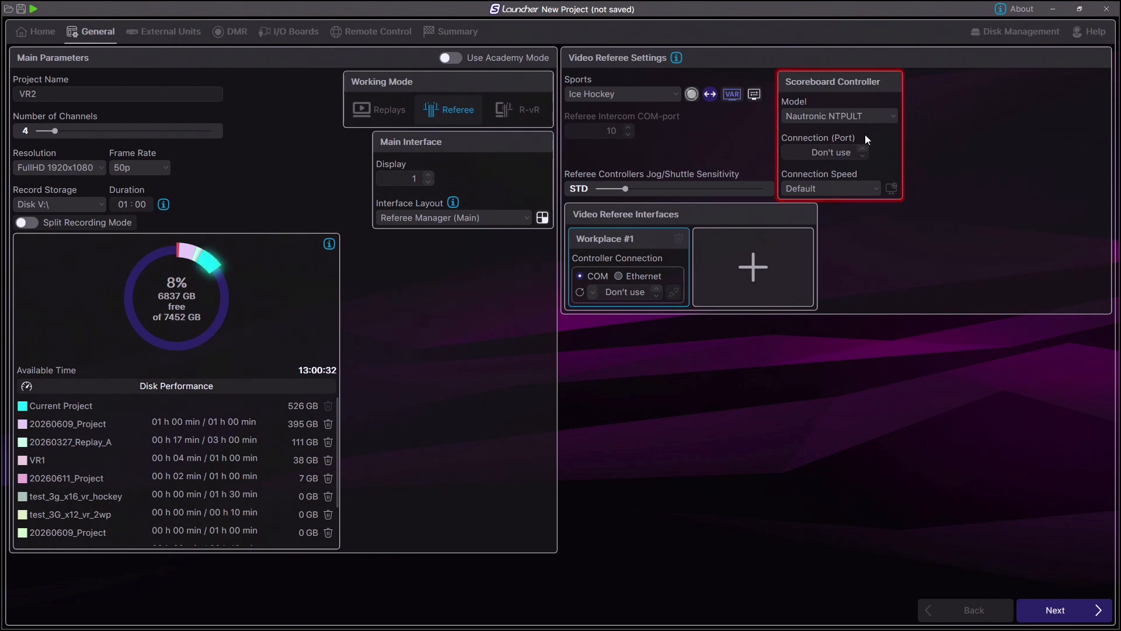
Set the scoreboard controller model to Favero and its connection port to 11.
{"action": "left_click", "coordinate": [881, 117]}
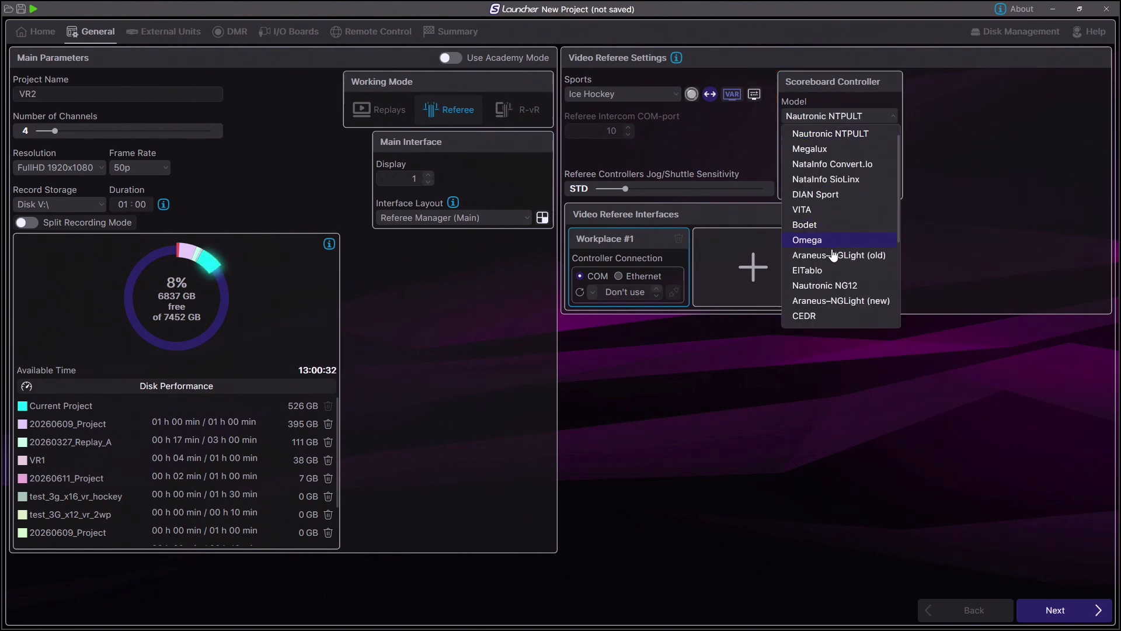
{"action": "scroll", "coordinate": [828, 245], "scroll_direction": "down", "scroll_amount": 3}
{"action": "left_click", "coordinate": [828, 211]}
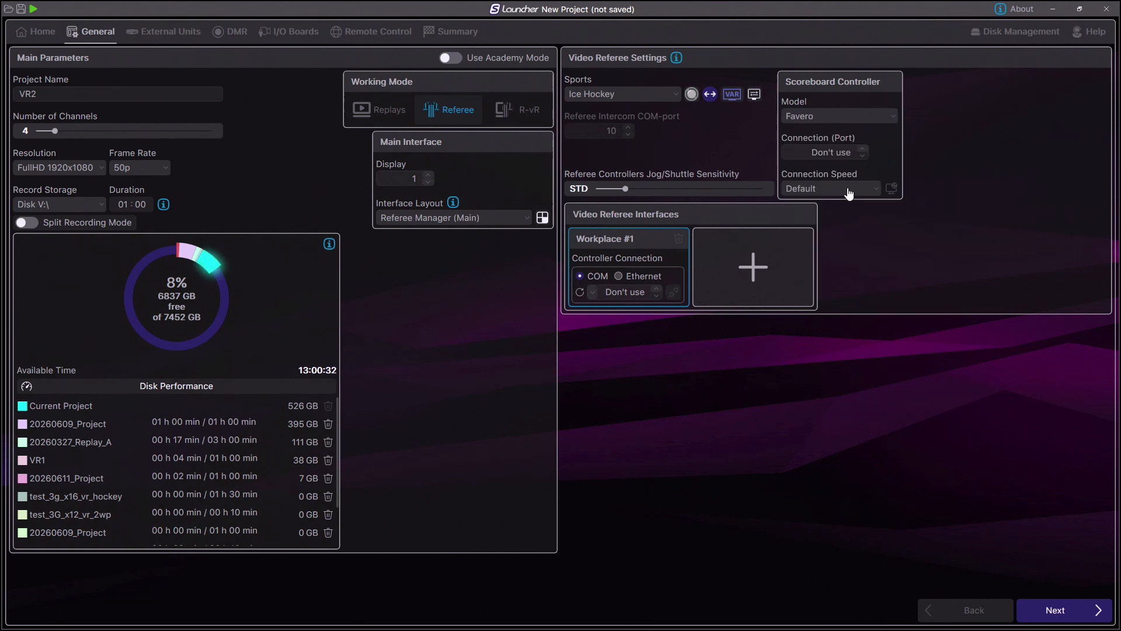
{"action": "left_click", "coordinate": [864, 149]}
{"action": "left_click", "coordinate": [864, 150]}
{"action": "left_click", "coordinate": [863, 149]}
{"action": "left_click", "coordinate": [864, 149]}
Set the scoreboard controller's connection speed to 57600 and synchronize the device.
{"action": "left_click", "coordinate": [874, 190]}
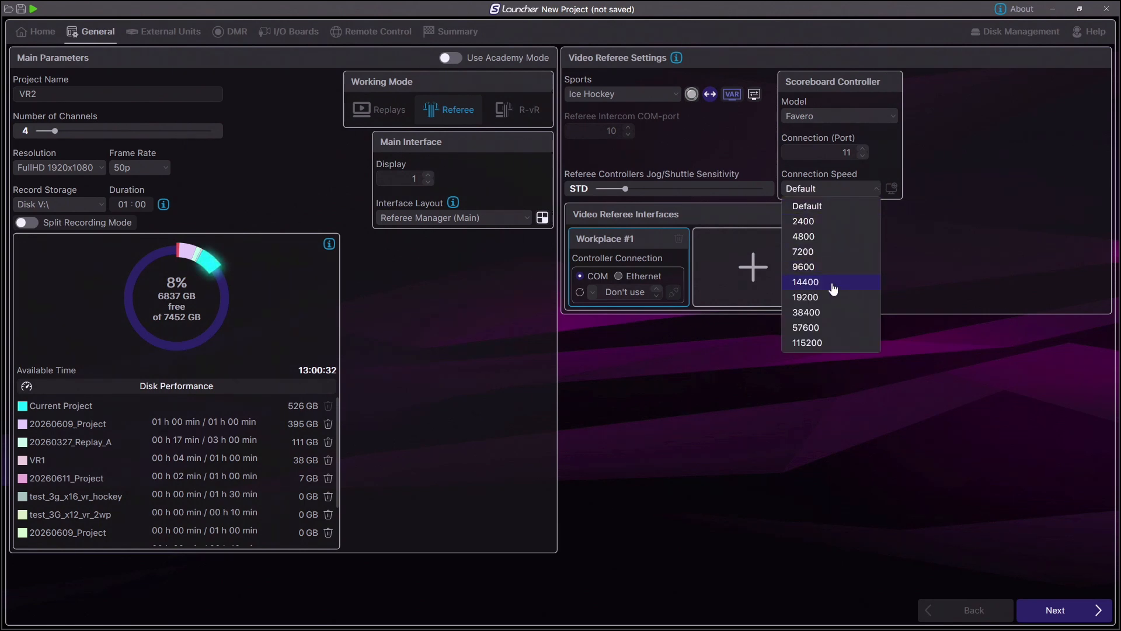
{"action": "left_click", "coordinate": [830, 328]}
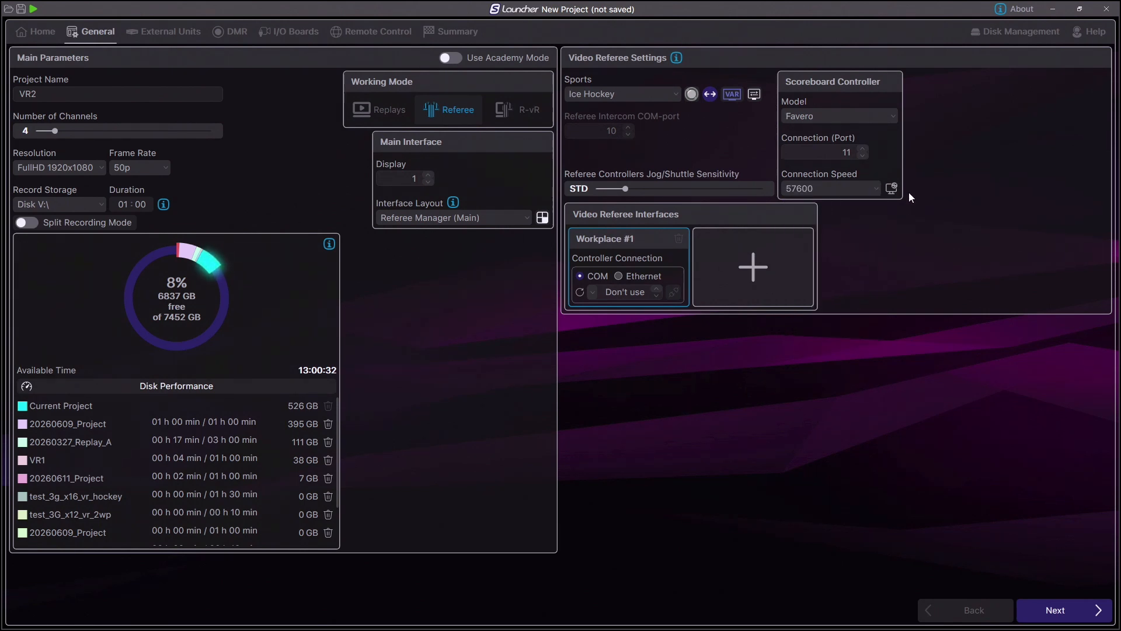
{"action": "left_click", "coordinate": [894, 189]}
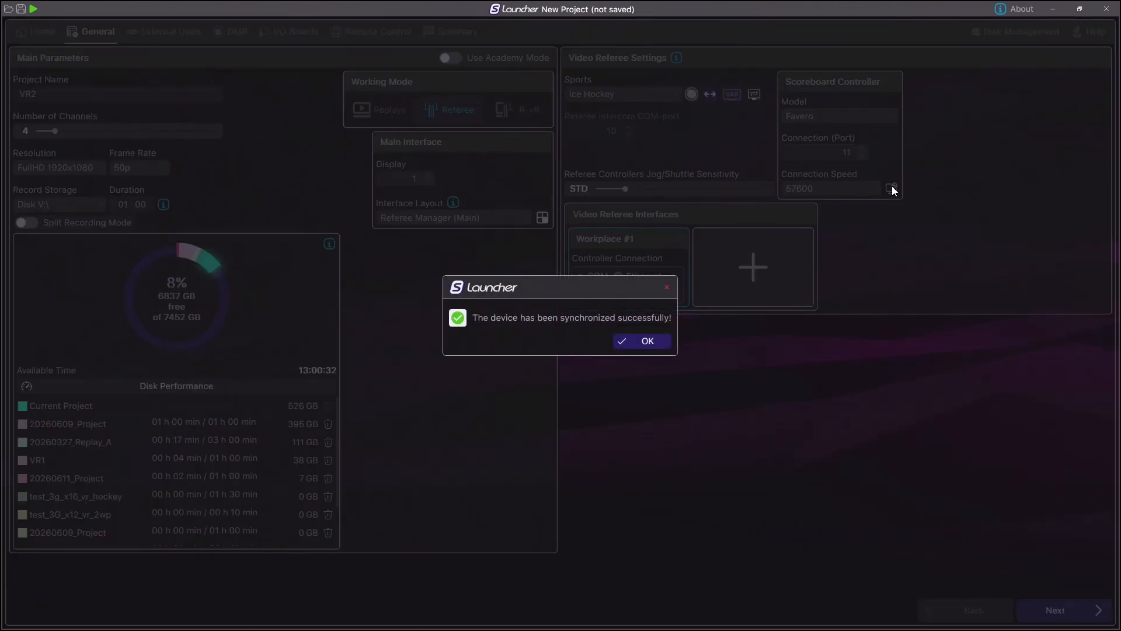
{"action": "left_click", "coordinate": [635, 343]}
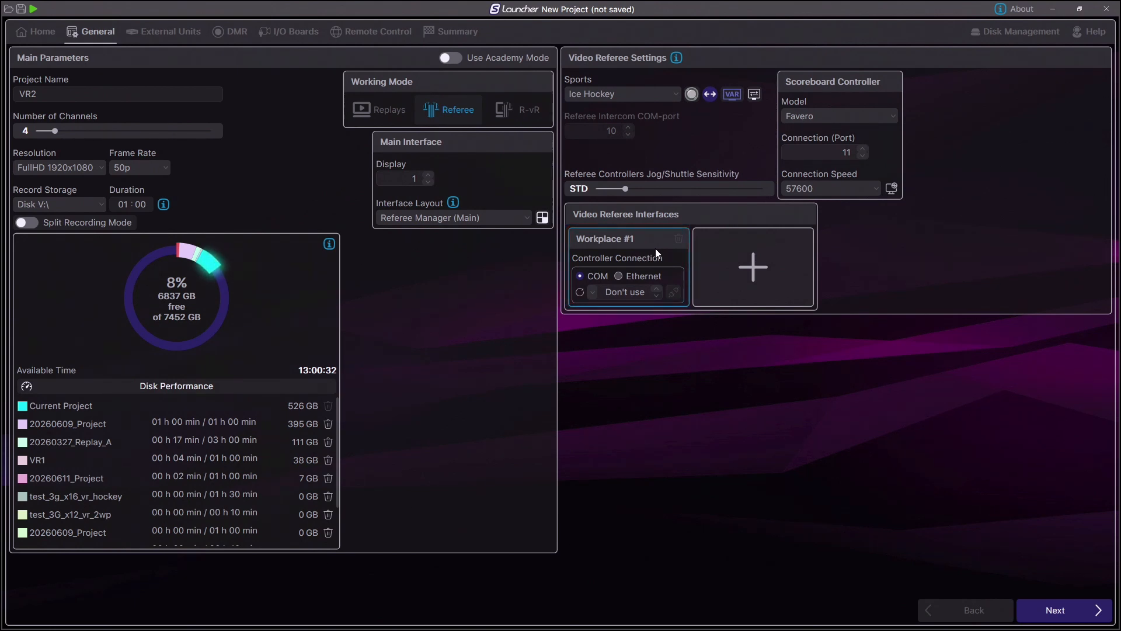
Add a second video referee workplace, then set Workplace #1's controller to Ethernet at 192.168.218.139 and test its connection.
{"action": "left_click", "coordinate": [762, 270]}
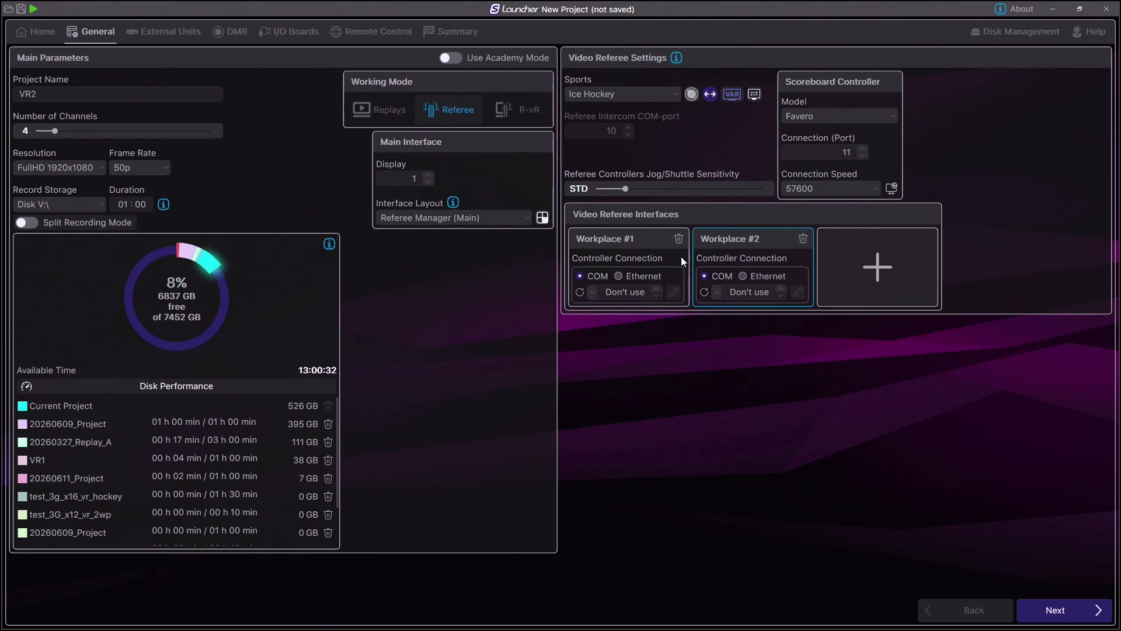
{"action": "left_click", "coordinate": [641, 277]}
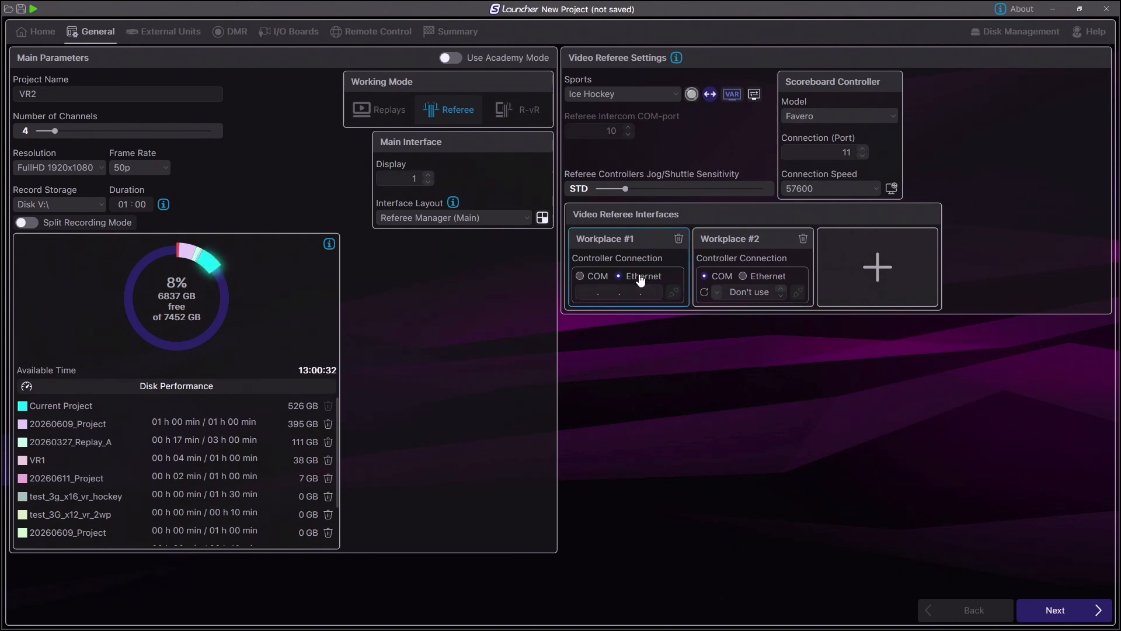
{"action": "left_click", "coordinate": [597, 294]}
{"action": "type", "text": "192 . 168 . "}
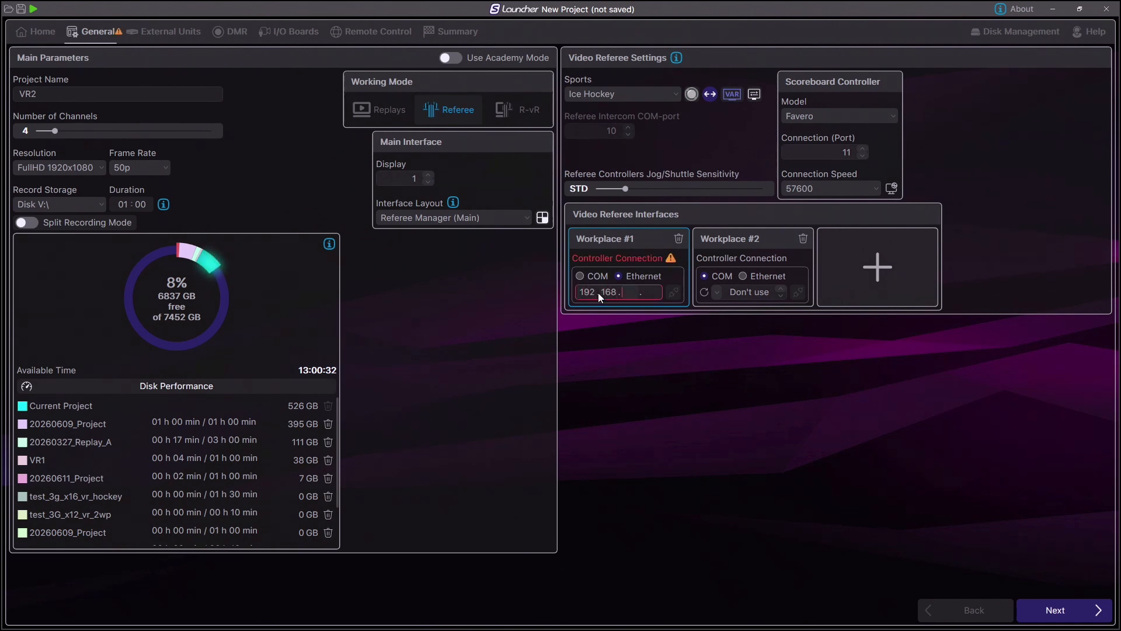
{"action": "type", "text": "218 . 13"}
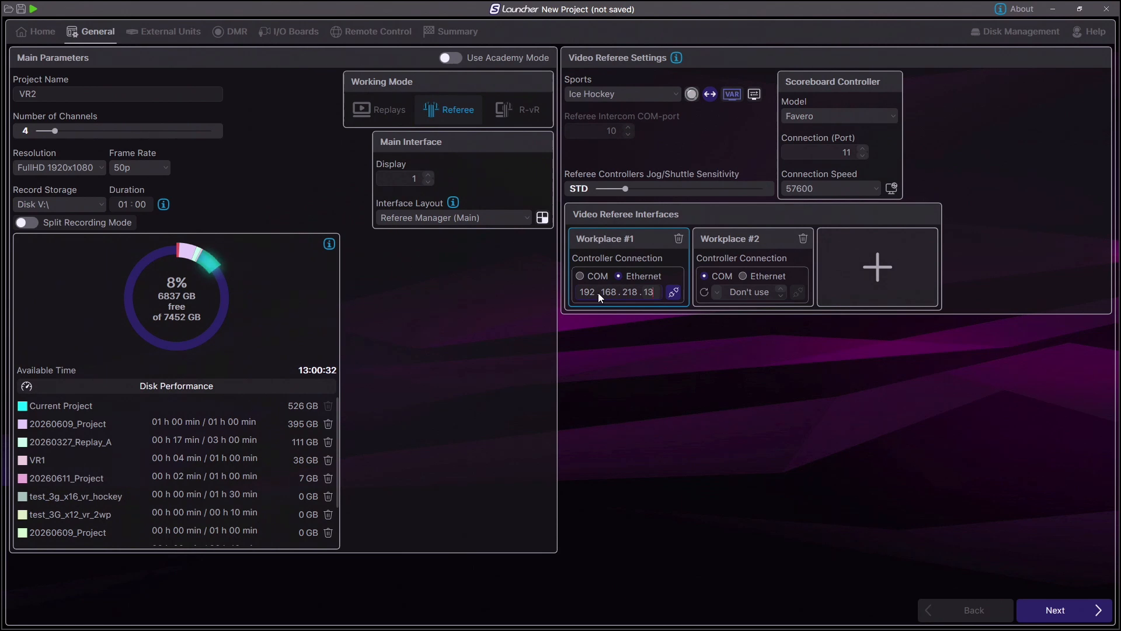
{"action": "type", "text": "9"}
{"action": "left_click", "coordinate": [675, 293]}
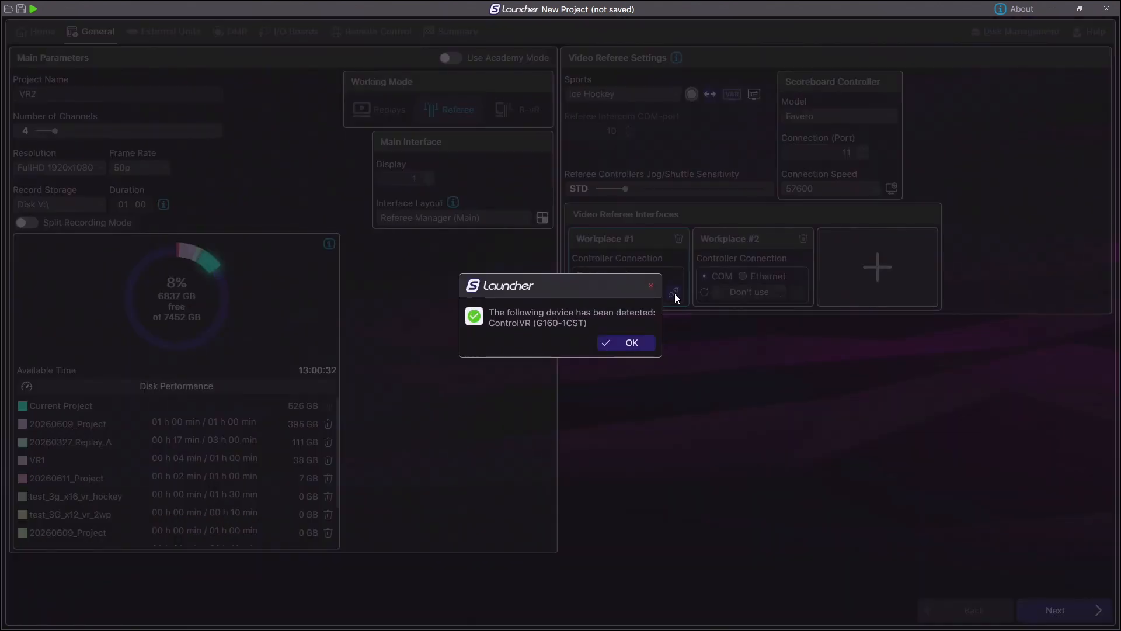
{"action": "left_click", "coordinate": [635, 346]}
Set Workplace #2's controller to Ethernet at 192.168.218.124 and test its connection.
{"action": "left_click", "coordinate": [743, 276]}
{"action": "left_click", "coordinate": [711, 295]}
{"action": "type", "text": "192.168."}
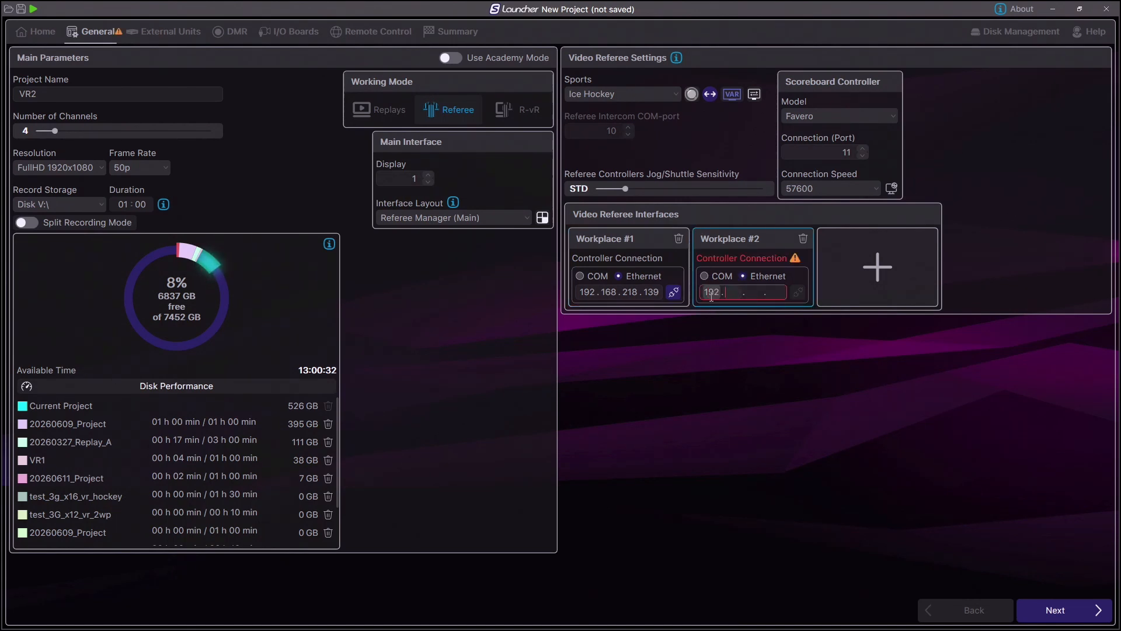
{"action": "type", "text": "218."}
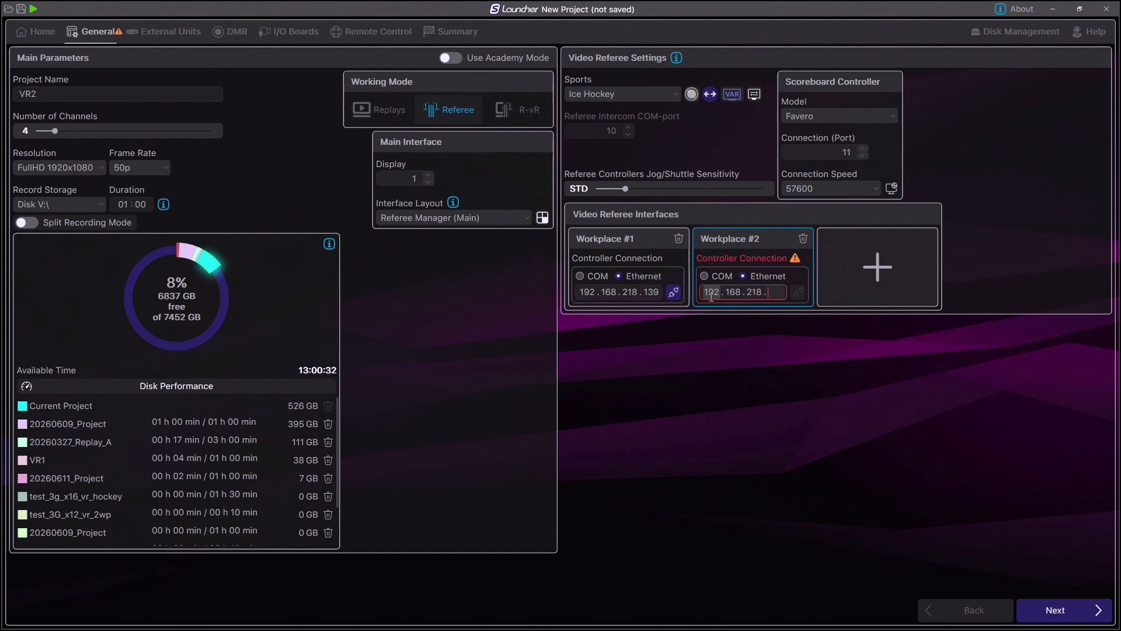
{"action": "type", "text": "124"}
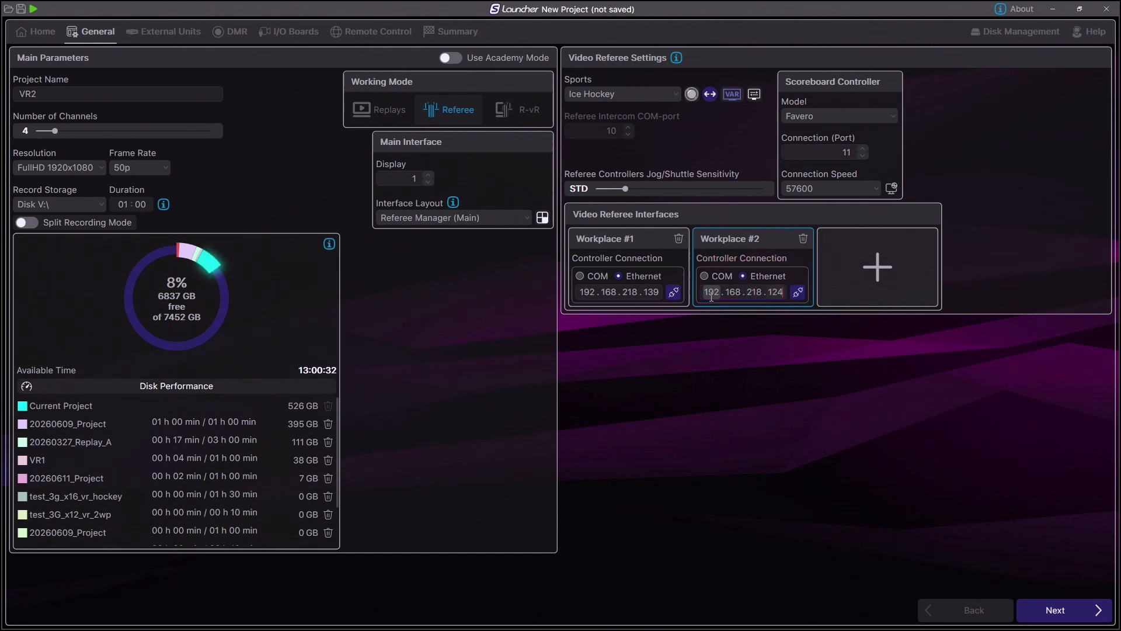
{"action": "left_click", "coordinate": [799, 292]}
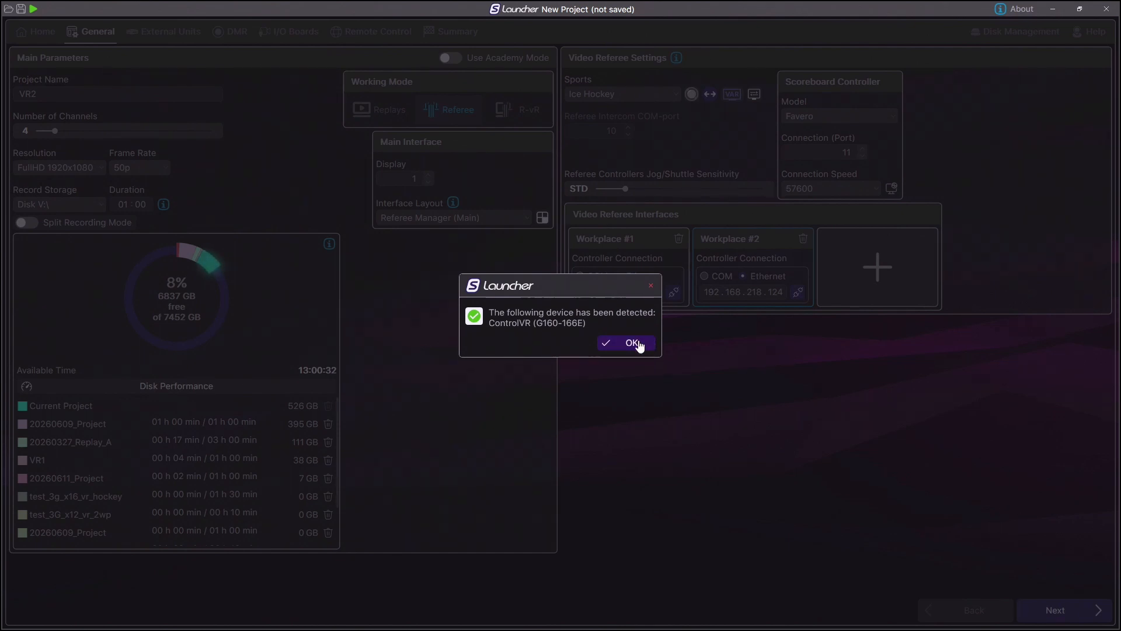
{"action": "left_click", "coordinate": [638, 344]}
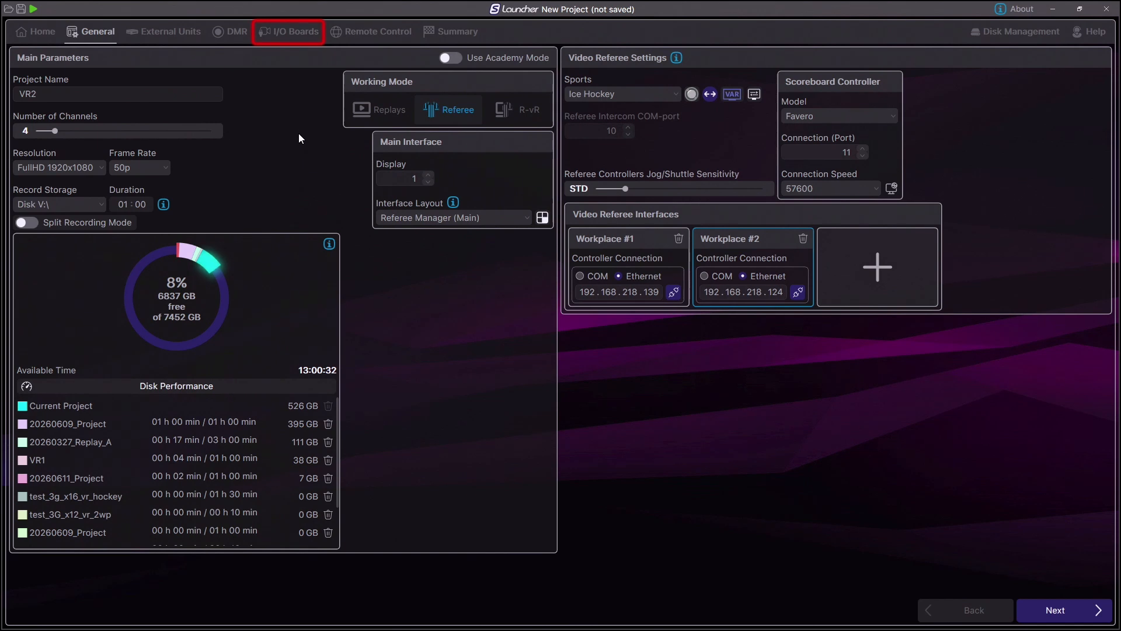
In the I/O board settings, assign the Video Referee display to connector 2 and the Video Referee 2 display to connector 3.
{"action": "left_click", "coordinate": [293, 34]}
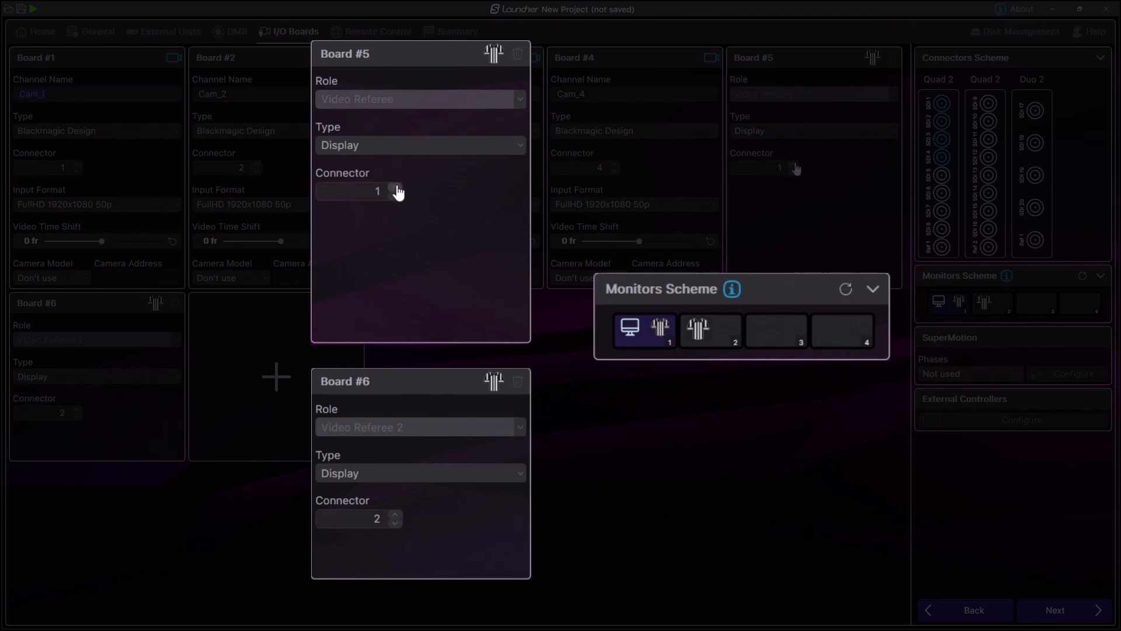
{"action": "left_click", "coordinate": [795, 165]}
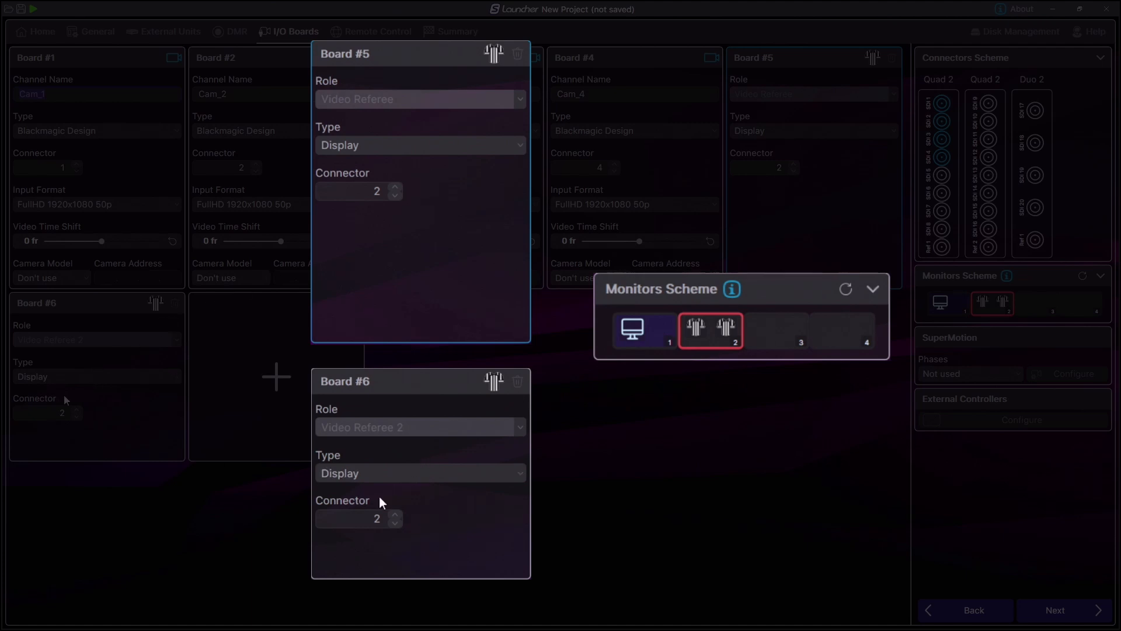
{"action": "left_click", "coordinate": [76, 408]}
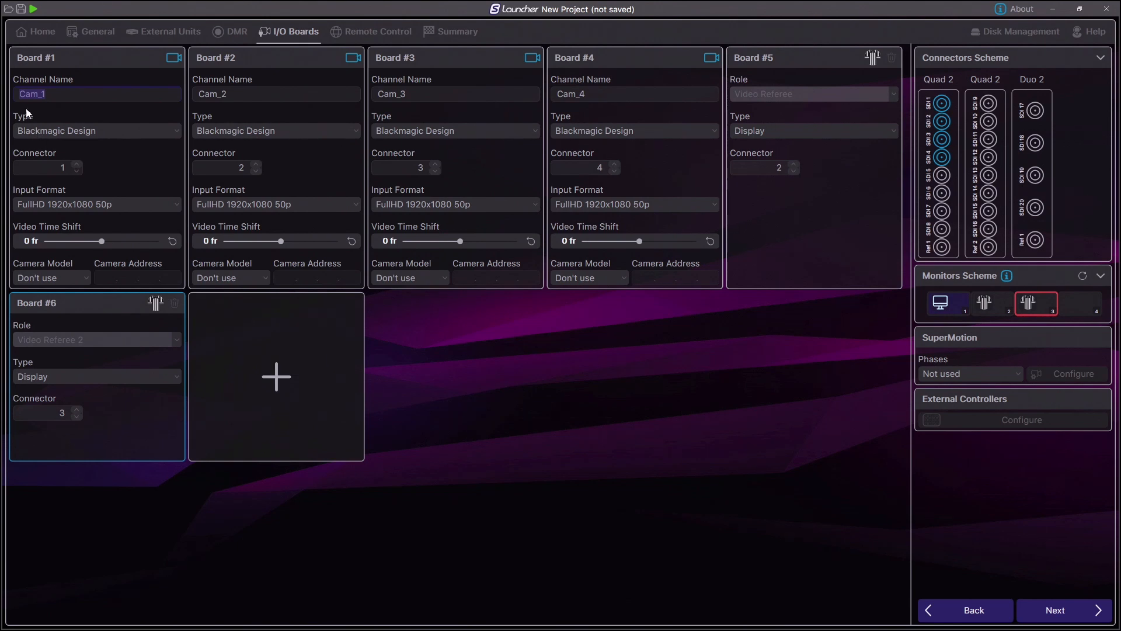
Rename the channels of Boards #1 to #4 as L_Top, L_Goal, R_Top and R_Goal.
{"action": "left_click", "coordinate": [52, 95]}
{"action": "left_click_drag", "start_coordinate": [52, 96], "coordinate": [15, 96]}
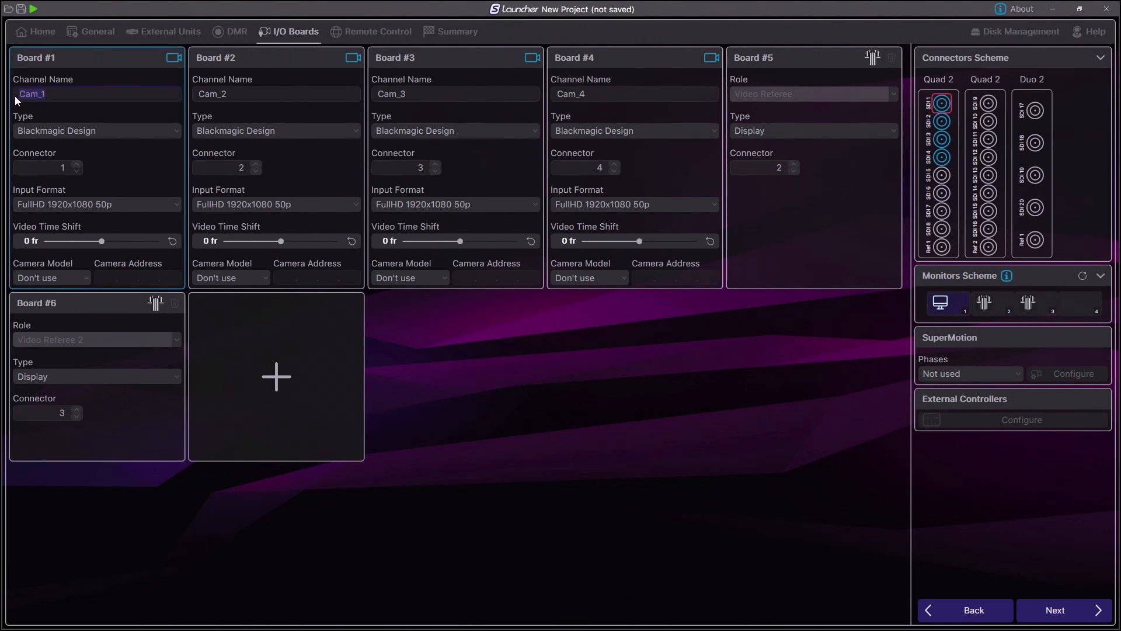
{"action": "type", "text": "L_Top"}
{"action": "double_click", "coordinate": [265, 99]}
{"action": "type", "text": "L_Goal"}
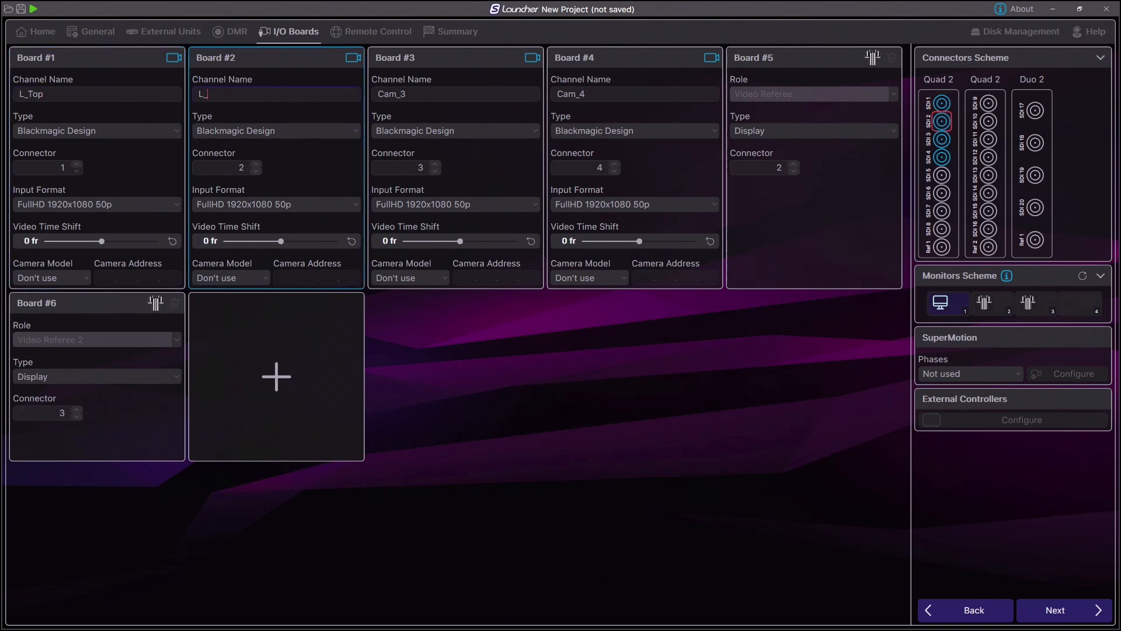
{"action": "double_click", "coordinate": [424, 92]}
{"action": "type", "text": "R_Top"}
{"action": "double_click", "coordinate": [589, 95]}
{"action": "type", "text": "R_Goal"}
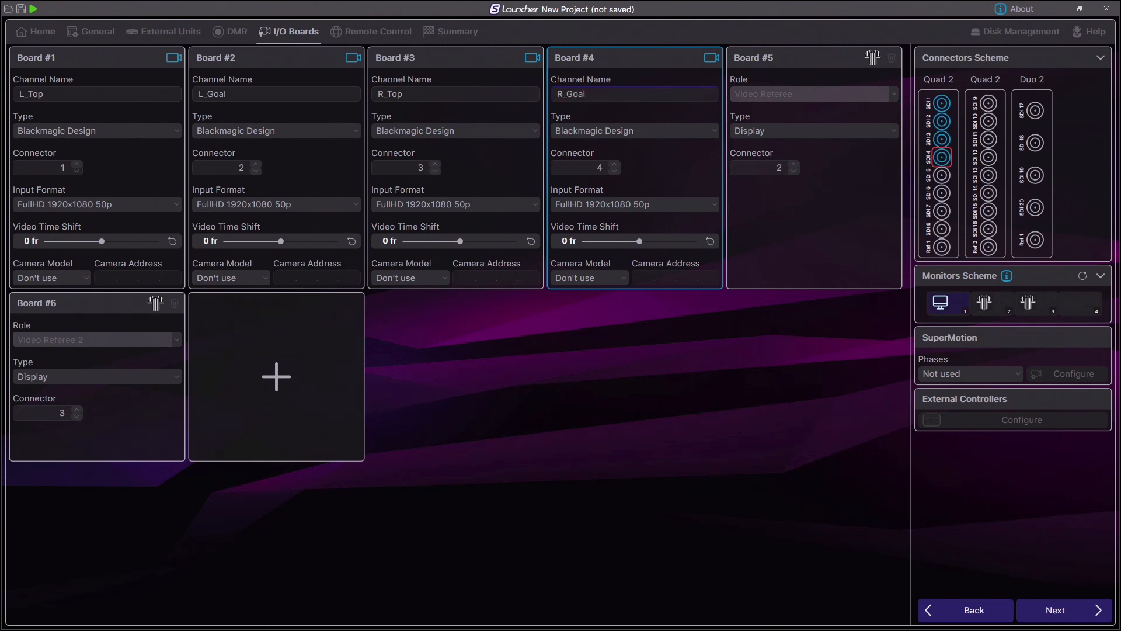
Save the project as VR2.ini in the Slomo.tv Projects folder and run it.
{"action": "left_click", "coordinate": [462, 36]}
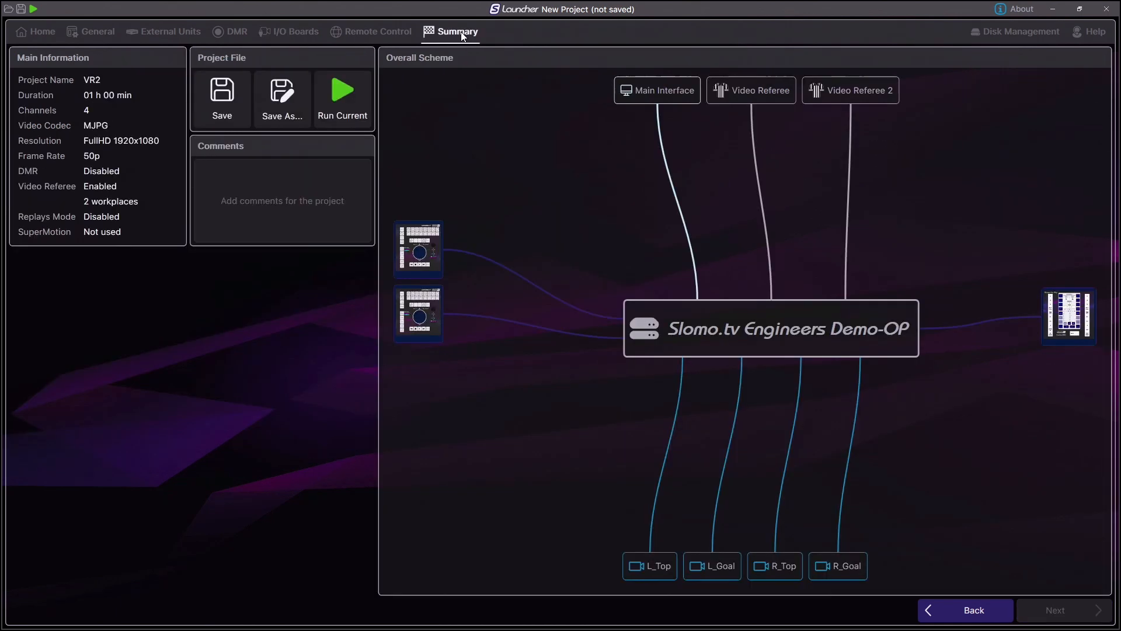
{"action": "left_click", "coordinate": [269, 102]}
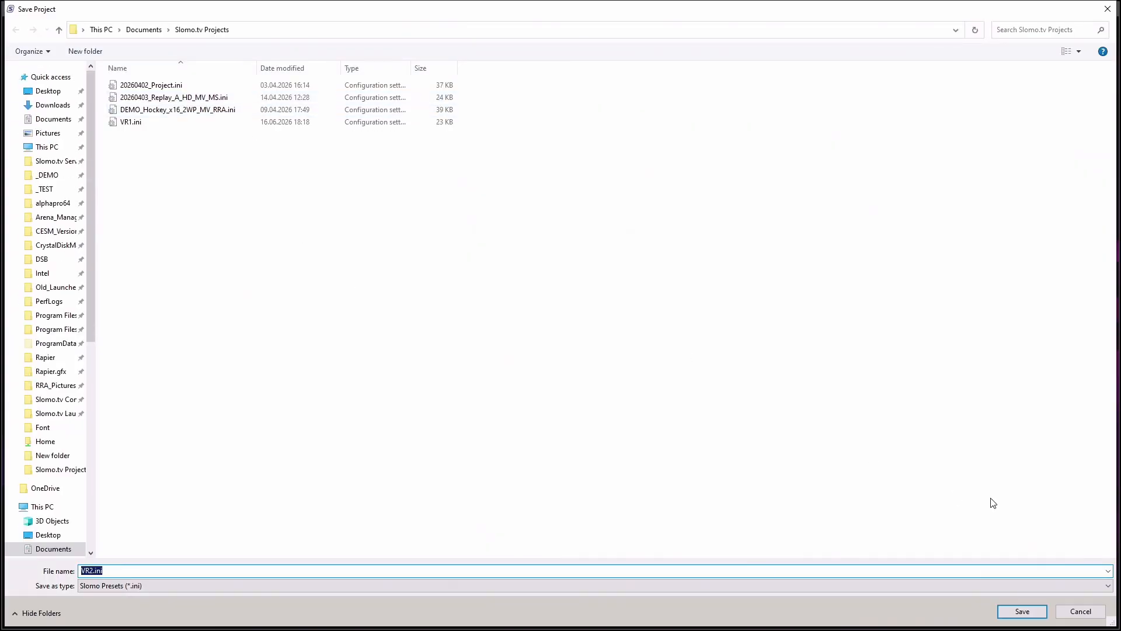
{"action": "left_click", "coordinate": [1013, 610]}
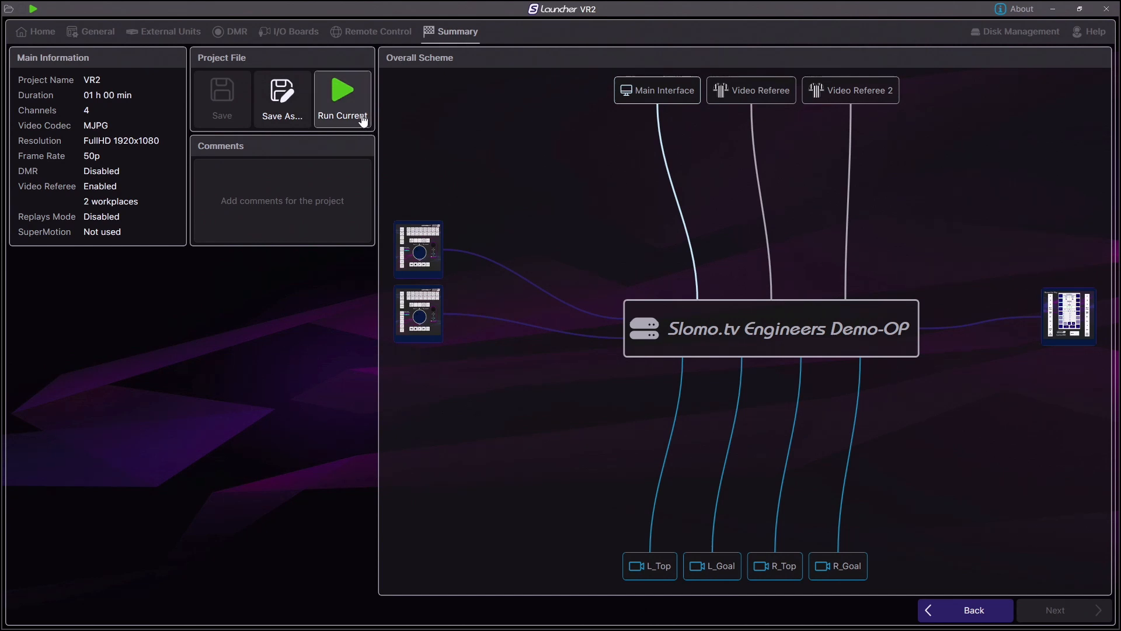
{"action": "left_click", "coordinate": [363, 118]}
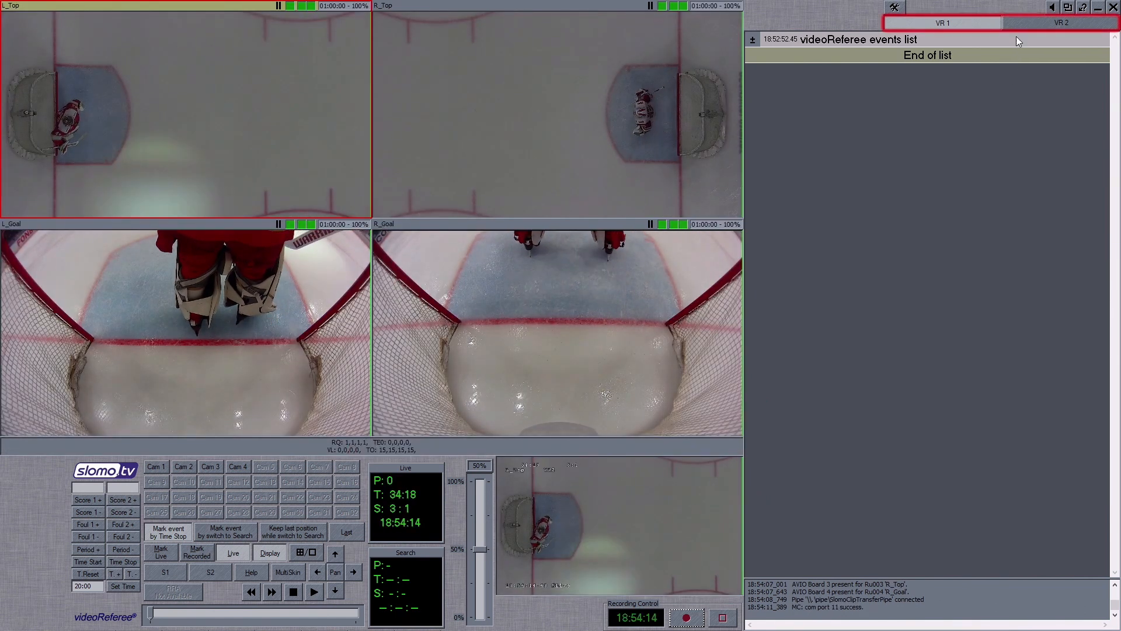
Switch between the VR 1 and VR 2 event lists, return to VR 1, and start recording.
{"action": "left_click", "coordinate": [987, 23]}
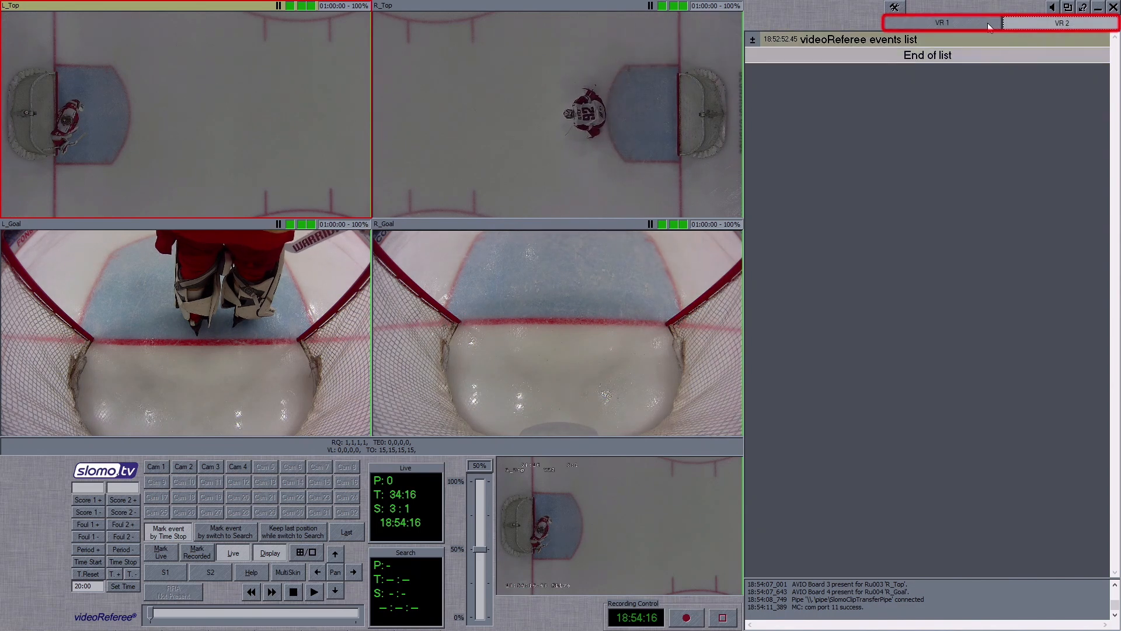
{"action": "left_click", "coordinate": [1024, 22]}
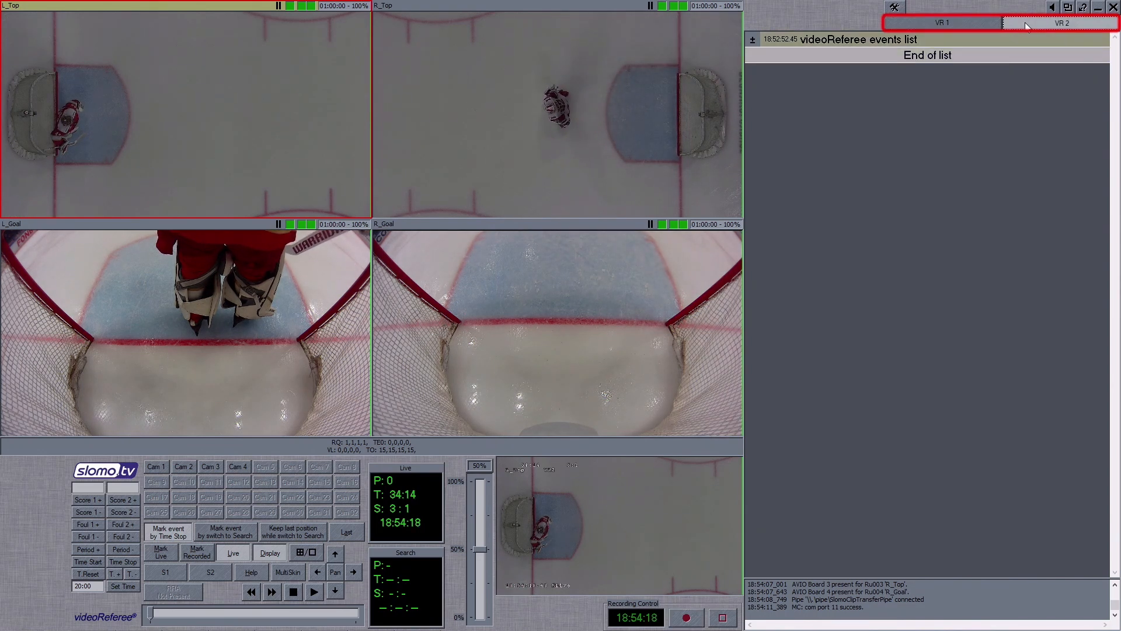
{"action": "left_click", "coordinate": [989, 23]}
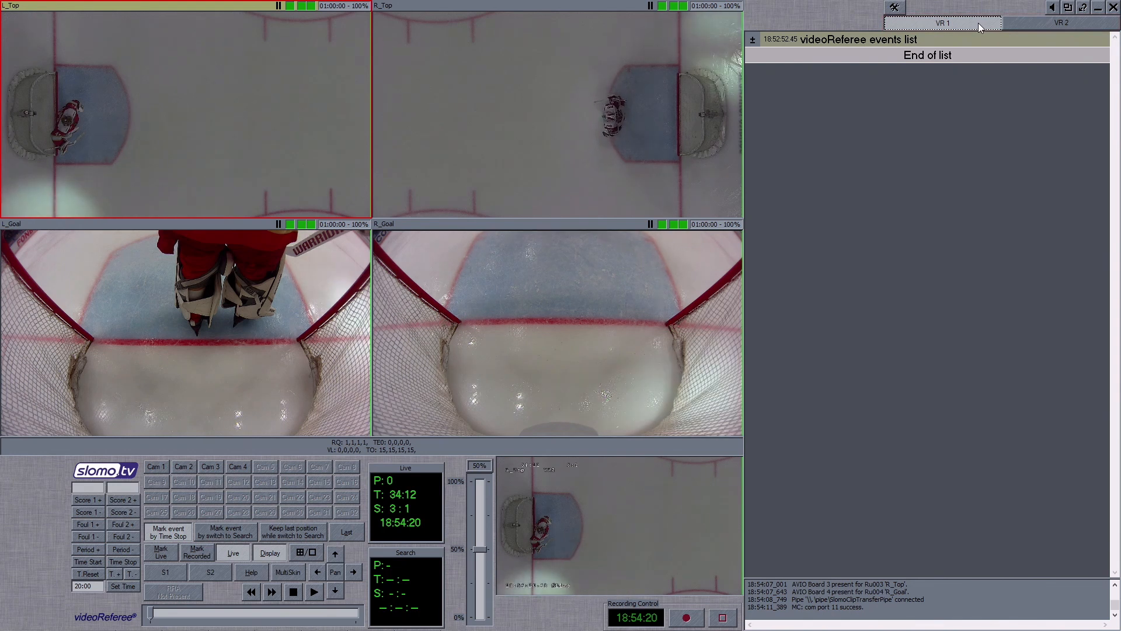
{"action": "left_click", "coordinate": [686, 617]}
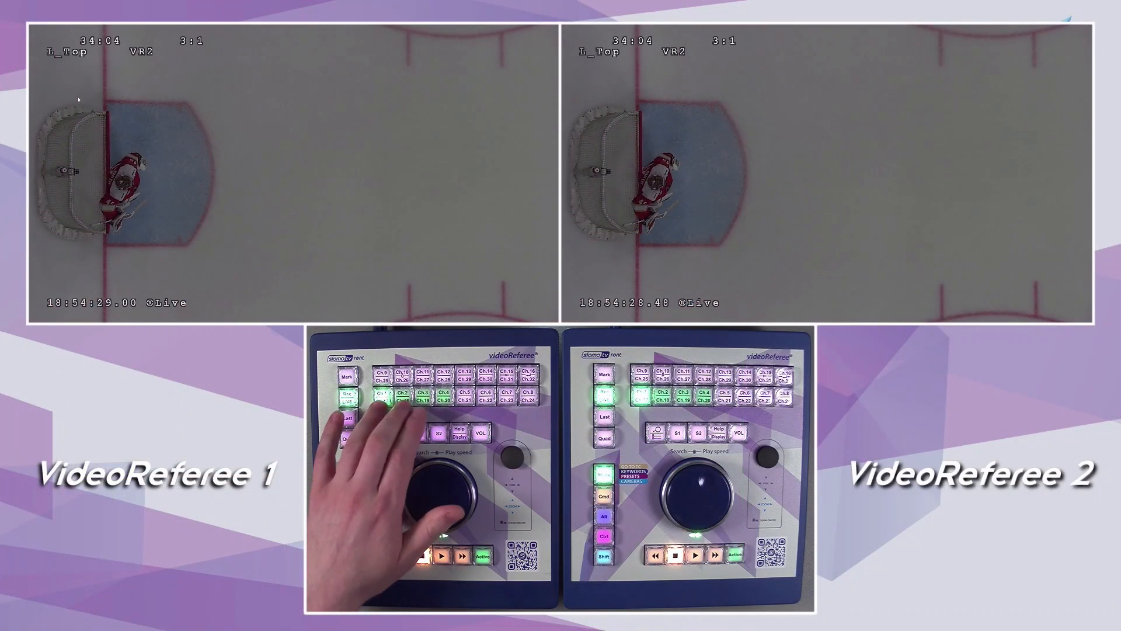
{"action": "key", "text": "1"}
{"action": "key", "text": "3"}
{"action": "key", "text": "4"}
{"action": "key", "text": "2"}
{"action": "key", "text": "1"}
{"action": "key", "text": "2"}
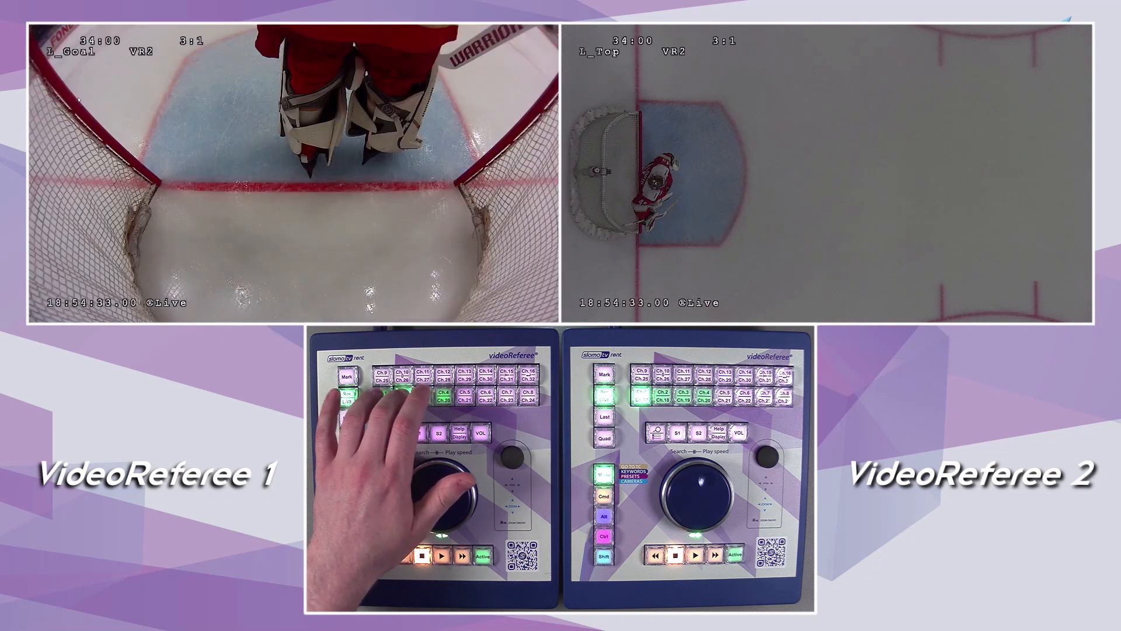
{"action": "key", "text": "Left"}
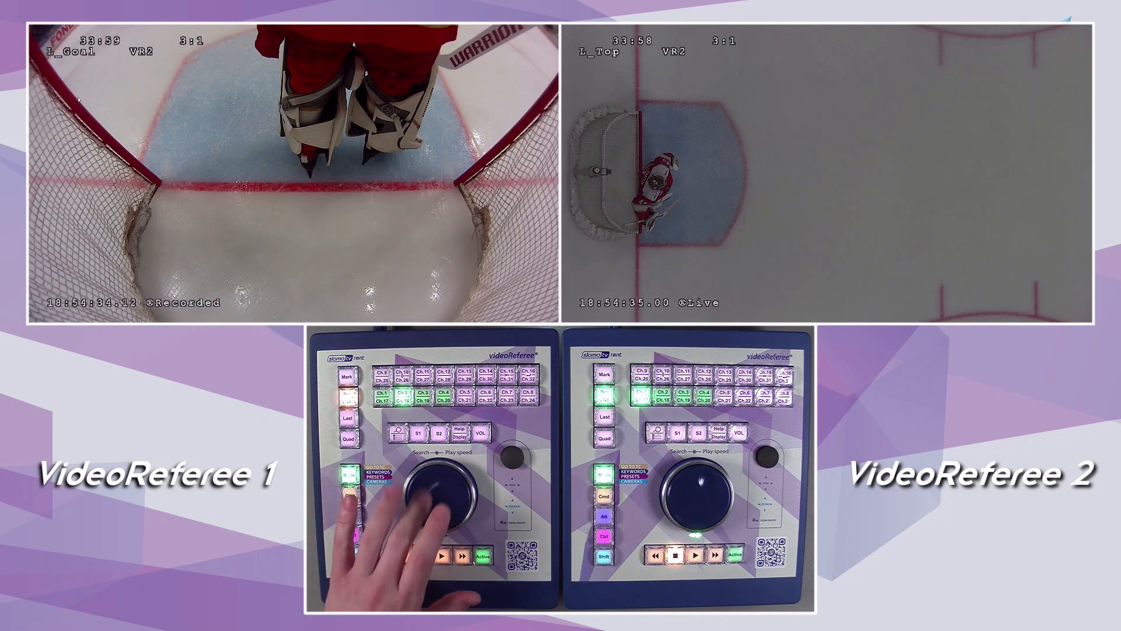